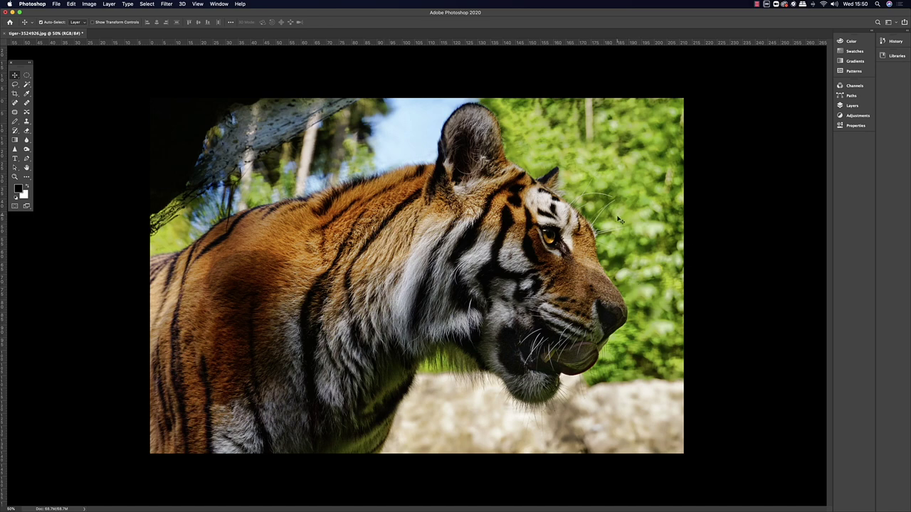
# Add an empty Layer 1 above the tiger photo's Background layer
pyautogui.click(851, 106)
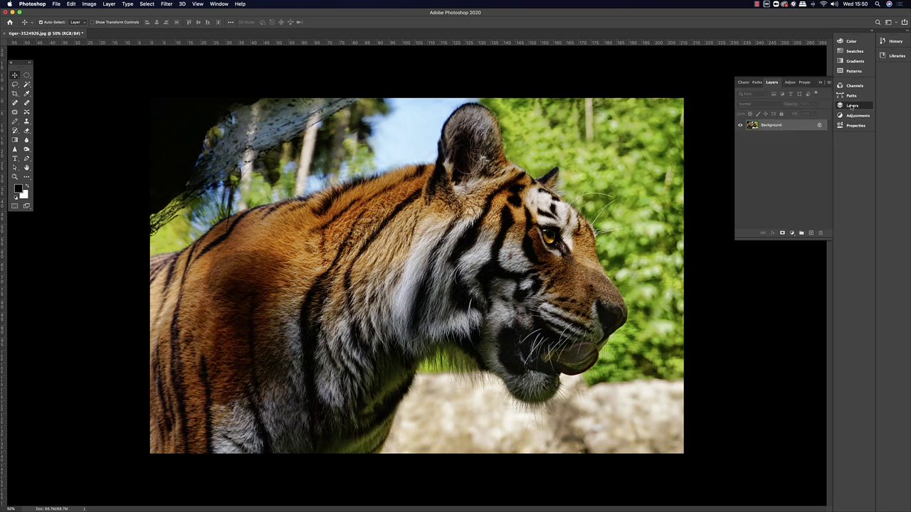
pyautogui.click(811, 234)
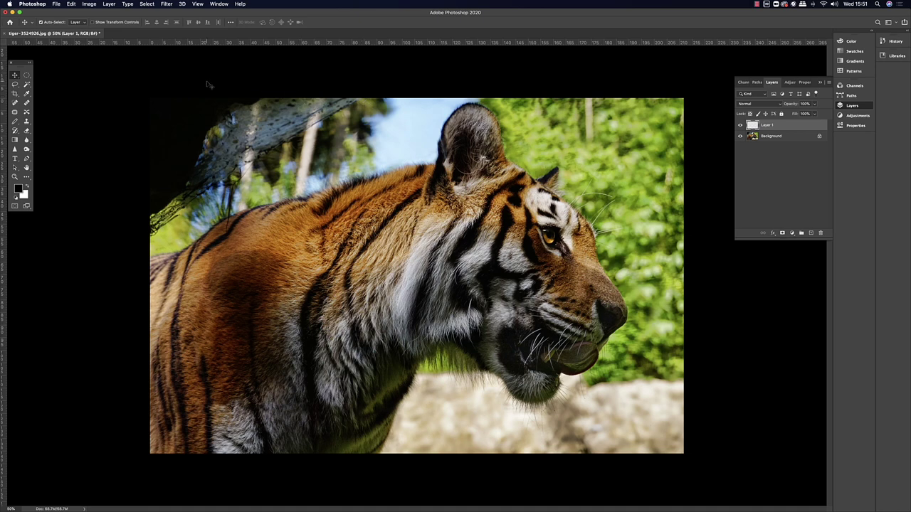
# Draw a rectangular marquee selection over the foliage right of the tiger's ear
pyautogui.click(27, 75)
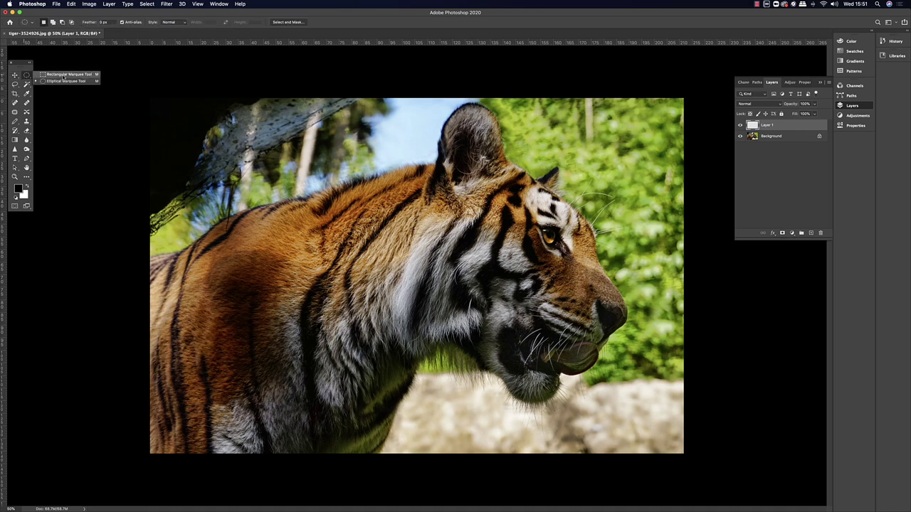
pyautogui.click(65, 76)
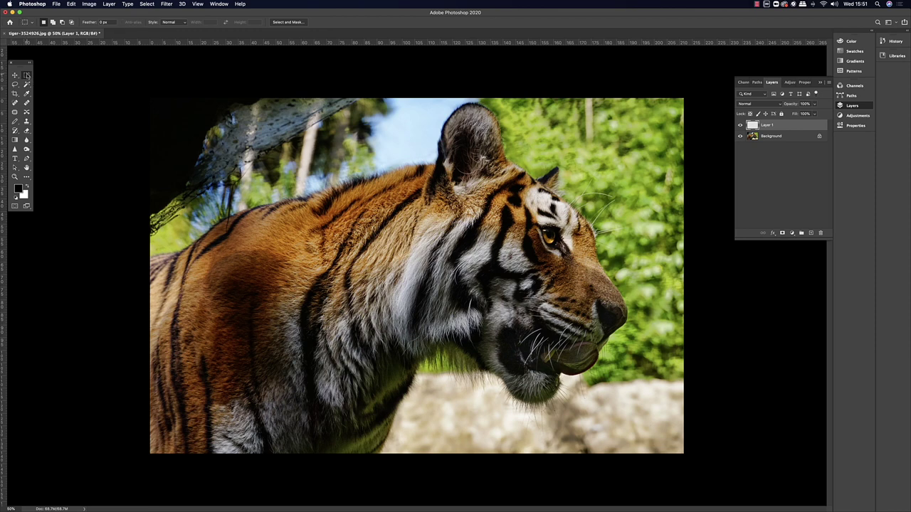
pyautogui.click(28, 76)
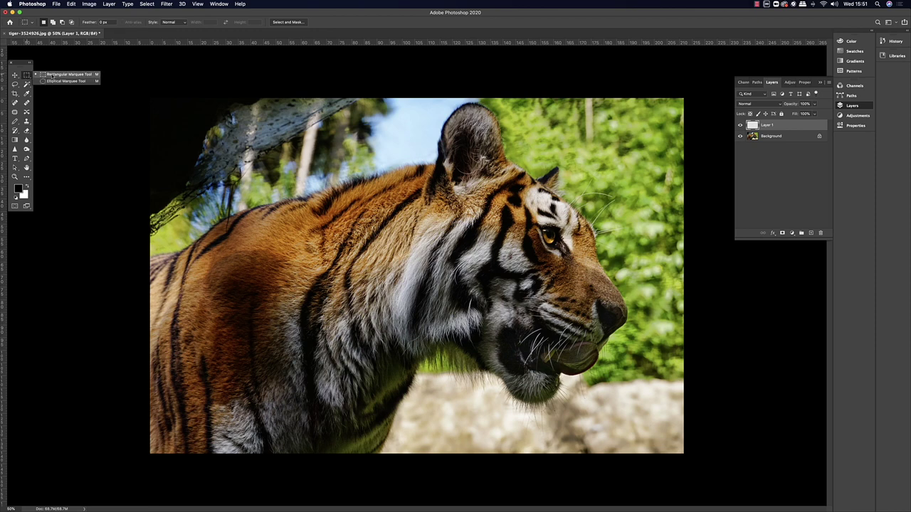
pyautogui.click(61, 77)
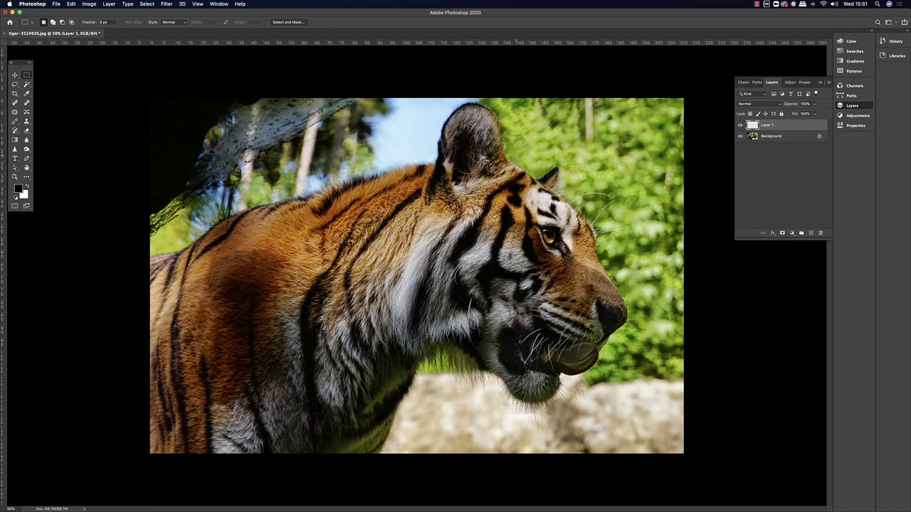
pyautogui.moveTo(535, 123); pyautogui.dragTo(646, 232)
# Fill the selection with white on Layer 1, deselect it, and toggle Layer 1's visibility
pyautogui.hotkey('alt', 'BackSpace')
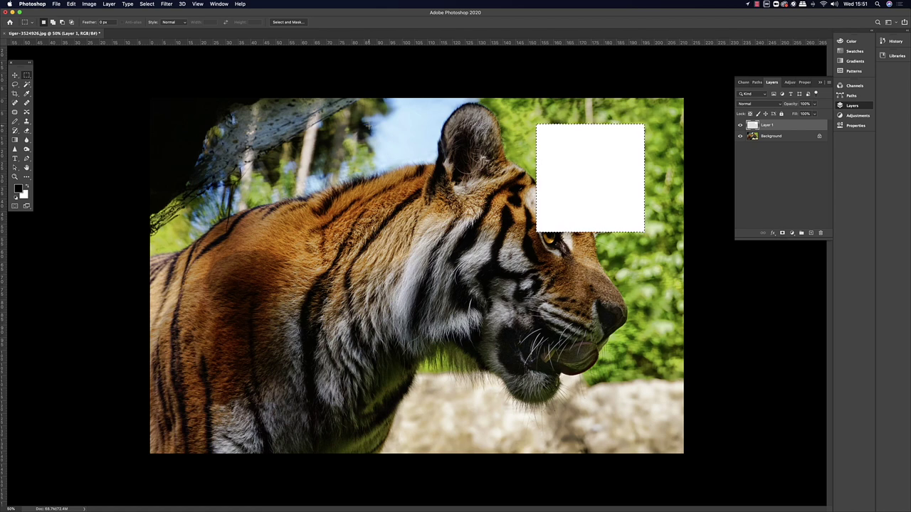
pyautogui.press('super+d')
pyautogui.click(740, 125)
pyautogui.rightClick(27, 75)
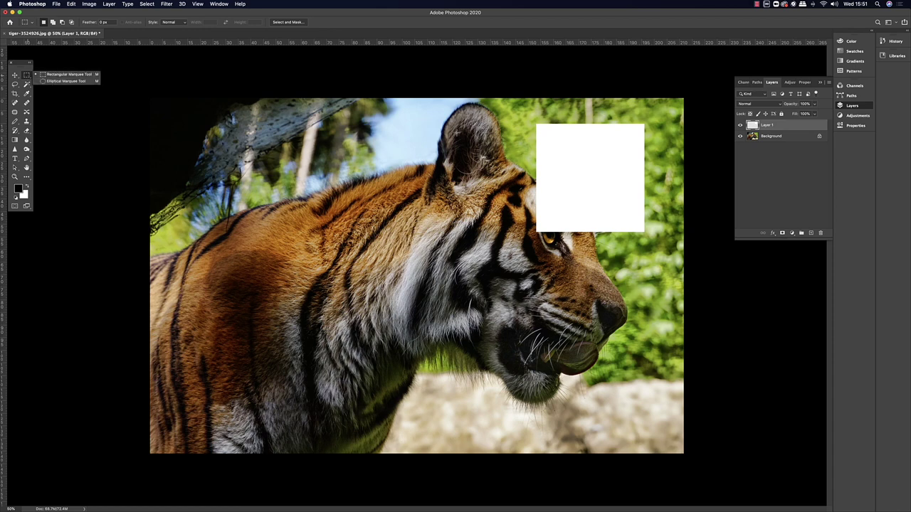
# Delete a small elliptical selection inside the white square, leaving a circular hole
pyautogui.click(53, 81)
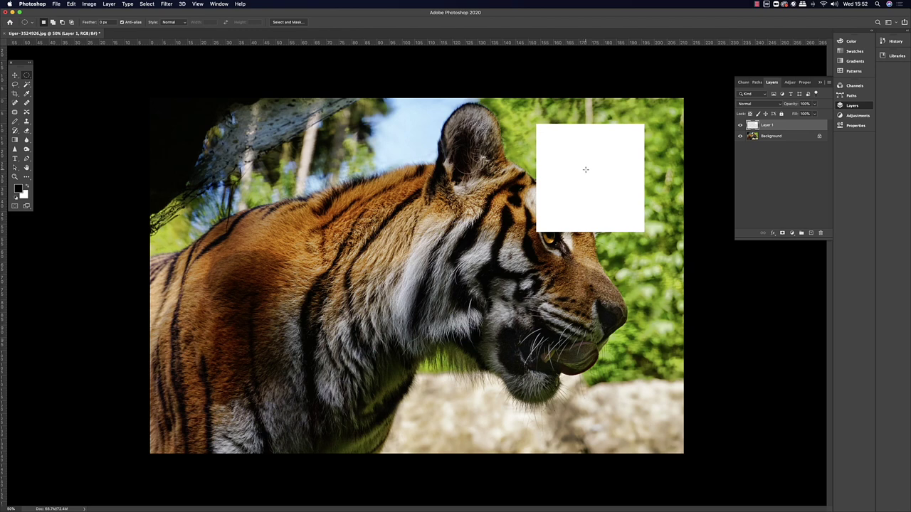
pyautogui.moveTo(580, 167); pyautogui.dragTo(601, 184)
pyautogui.click(14, 75)
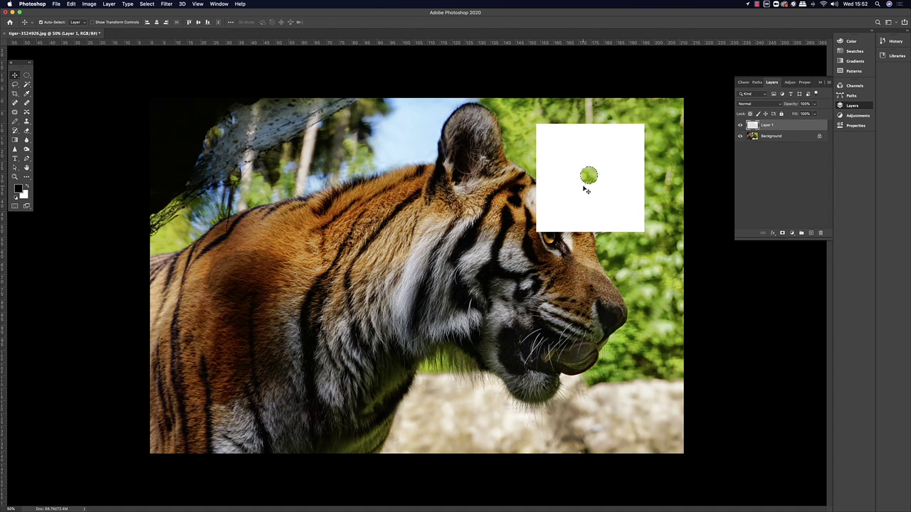
# Deselect, then drag the holed white square across the photo onto the tiger's cheek
pyautogui.press('super+d')
pyautogui.moveTo(598, 165)
pyautogui.mouseDown()
pyautogui.moveTo(532, 204)
pyautogui.moveTo(597, 291)
pyautogui.moveTo(514, 376)
pyautogui.moveTo(617, 311)
pyautogui.moveTo(654, 207)
pyautogui.moveTo(571, 220)
pyautogui.mouseUp()
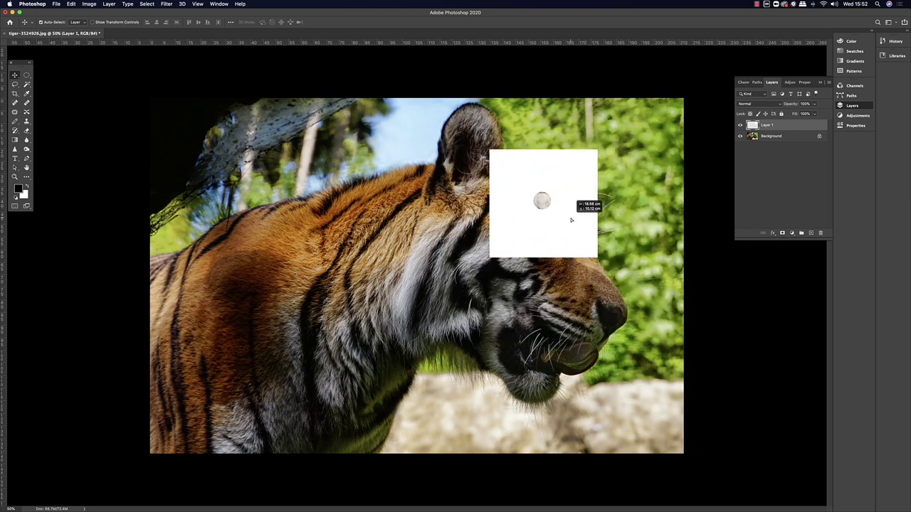
pyautogui.moveTo(571, 220)
pyautogui.mouseDown()
pyautogui.moveTo(362, 260)
pyautogui.moveTo(265, 306)
pyautogui.mouseUp()
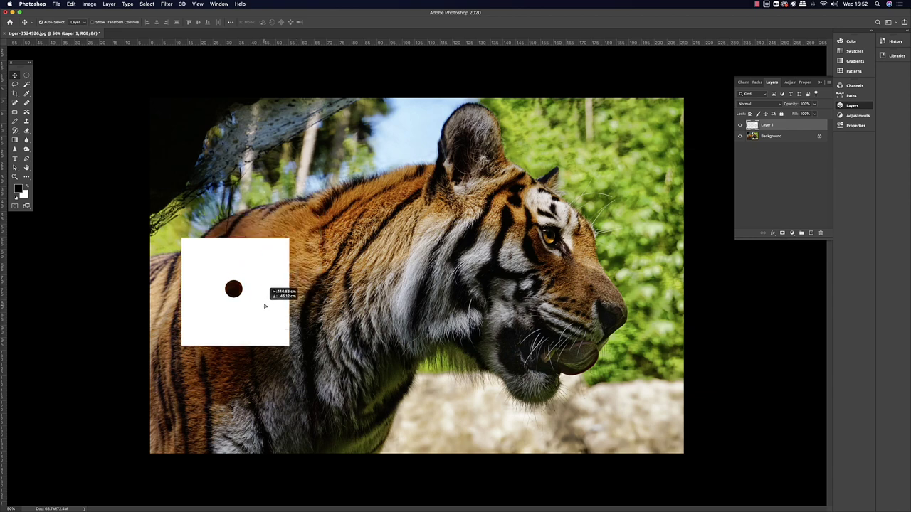
pyautogui.moveTo(264, 306); pyautogui.dragTo(268, 306)
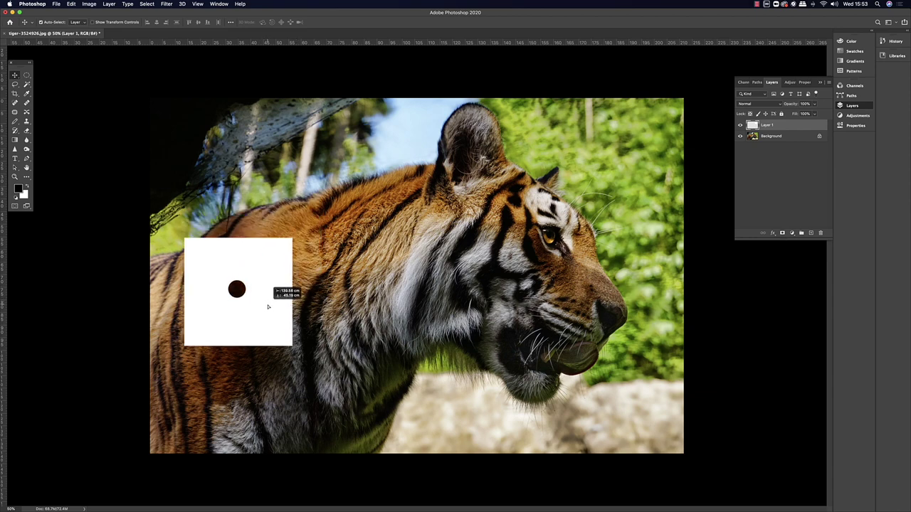
pyautogui.moveTo(268, 307)
pyautogui.mouseDown()
pyautogui.moveTo(388, 275)
pyautogui.moveTo(374, 362)
pyautogui.mouseUp()
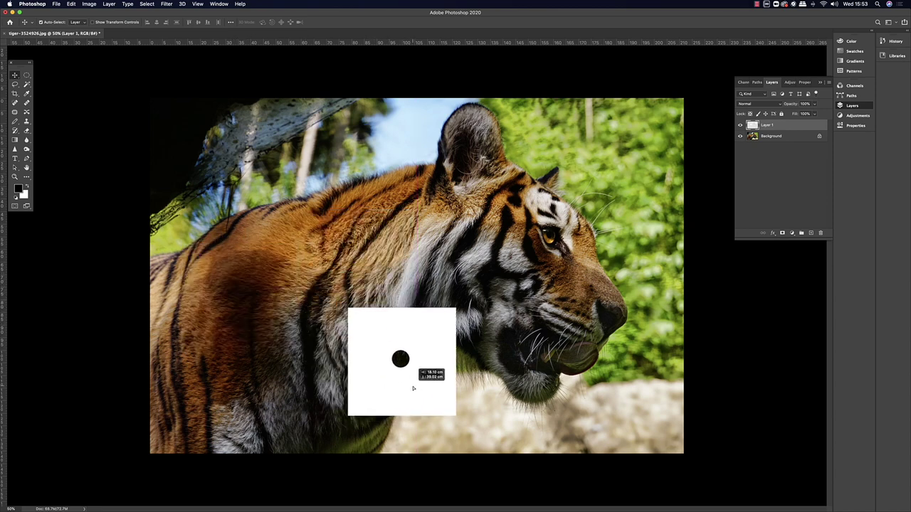
pyautogui.moveTo(374, 361)
pyautogui.mouseDown()
pyautogui.moveTo(379, 463)
pyautogui.moveTo(508, 369)
pyautogui.moveTo(430, 329)
pyautogui.moveTo(438, 274)
pyautogui.mouseUp()
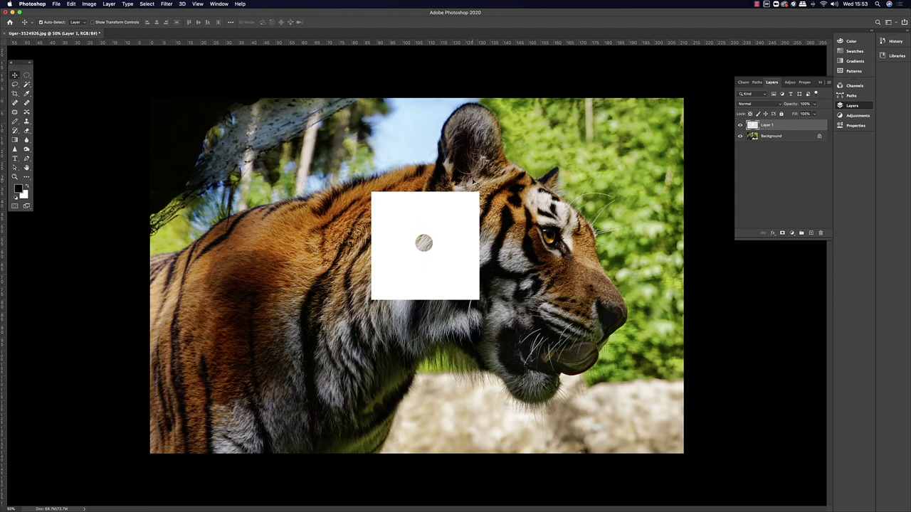
pyautogui.moveTo(491, 182)
pyautogui.mouseDown()
pyautogui.moveTo(619, 155)
pyautogui.moveTo(624, 268)
pyautogui.mouseUp()
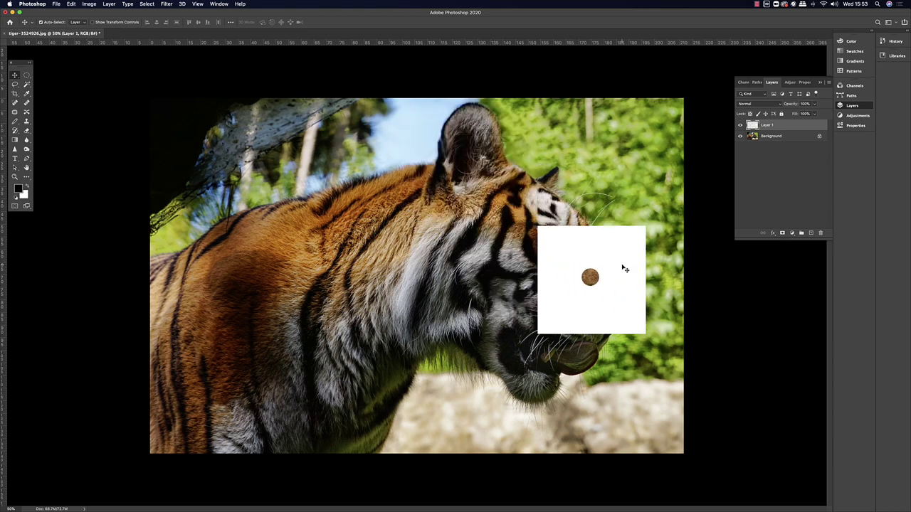